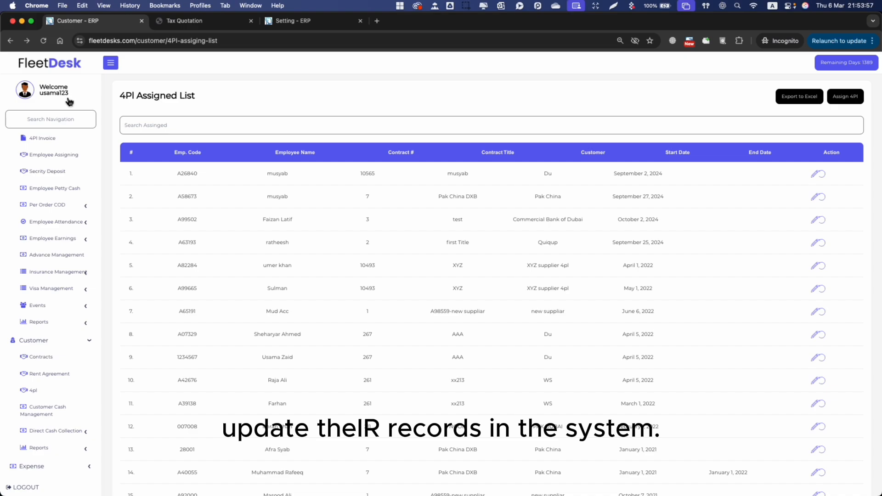
- Return to the dashboard and collapse the Store, Accounts, Employee and Customer navigation sections
scroll(52, 144, up, 10)
click(52, 144)
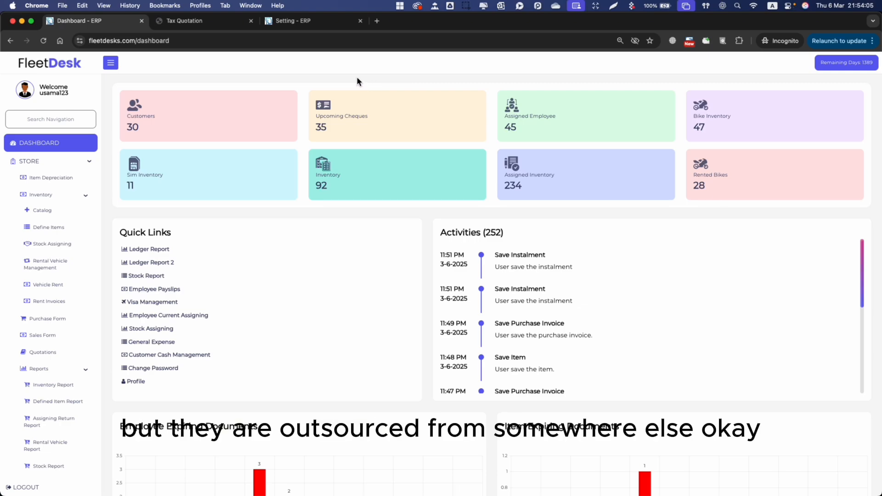
click(76, 163)
click(73, 179)
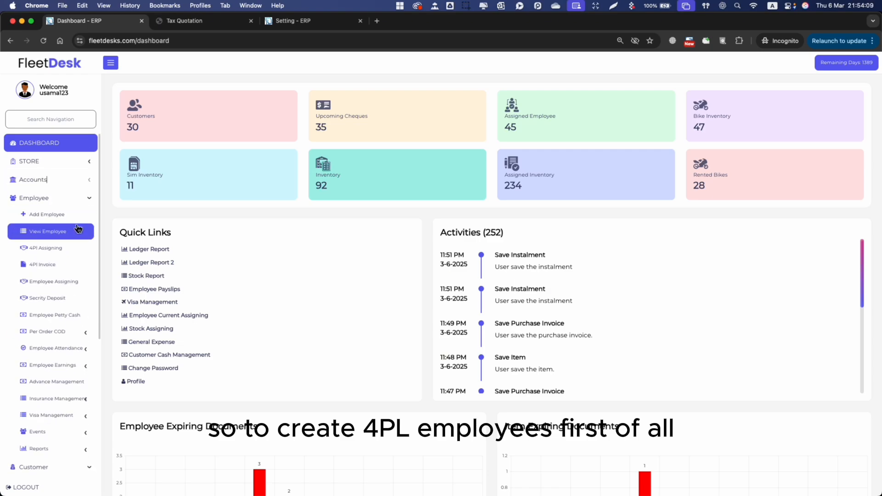
click(69, 199)
click(72, 200)
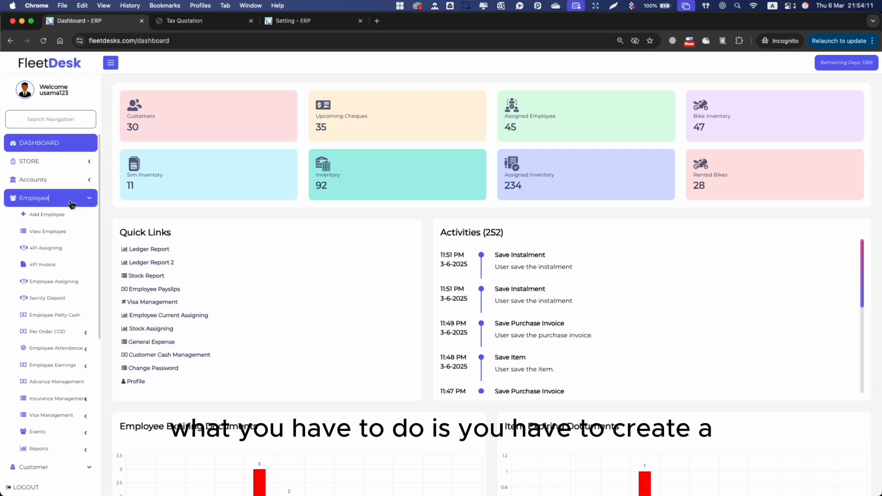
click(72, 202)
click(69, 218)
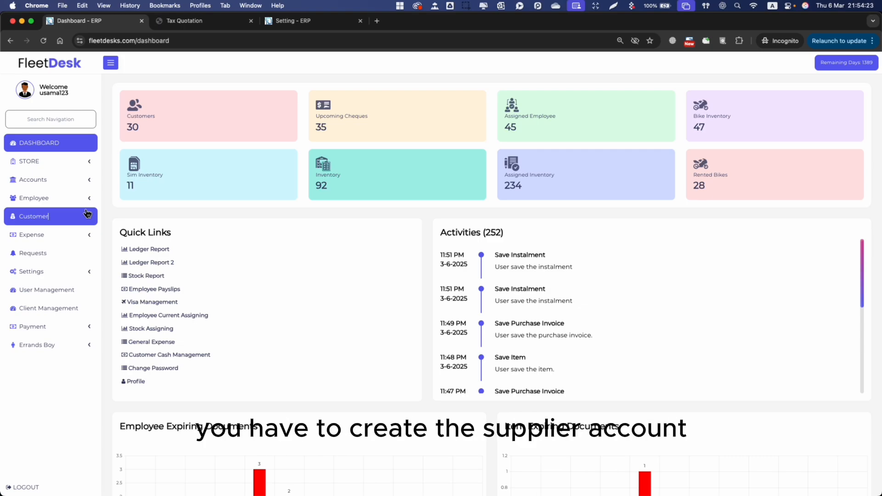
- Start a new account and title it "New 4pl supplier"
click(42, 181)
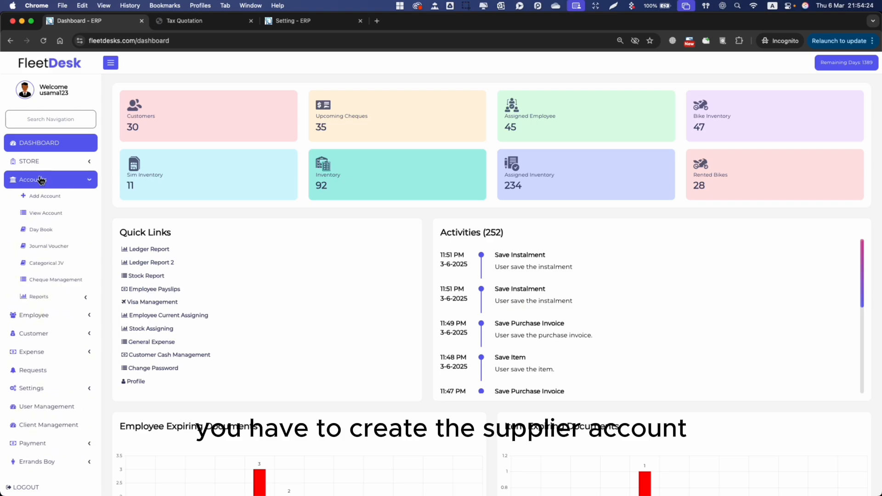
click(51, 203)
click(453, 126)
text(Ne)
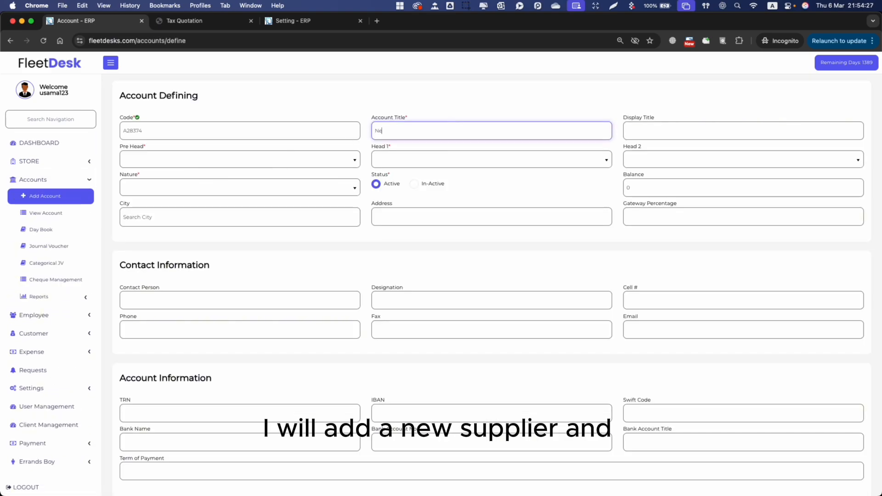
text(w 4pl supplier)
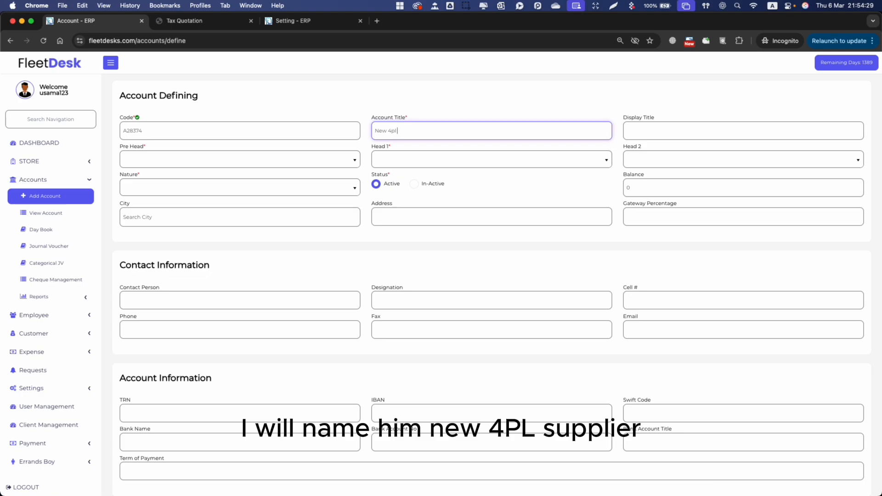
- Classify the account under Liabilities, Short Term Liabilities and Suppliers with nature Supplier, and save it
click(313, 155)
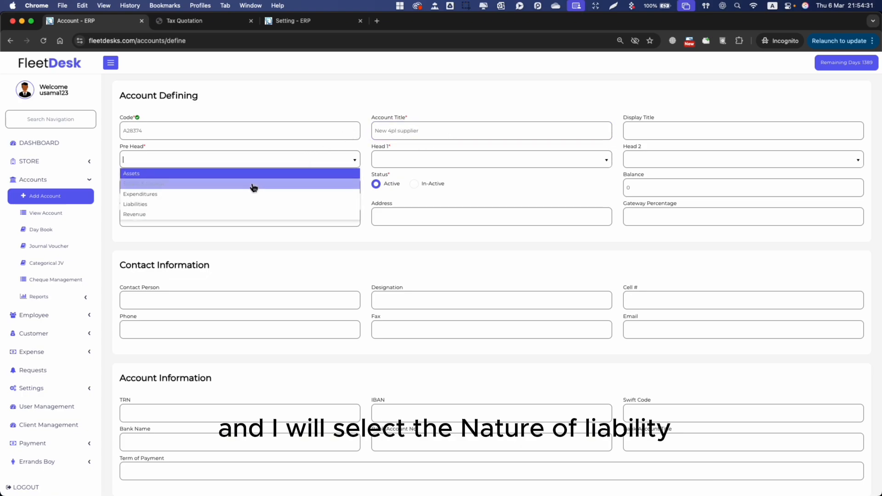
click(228, 202)
click(672, 157)
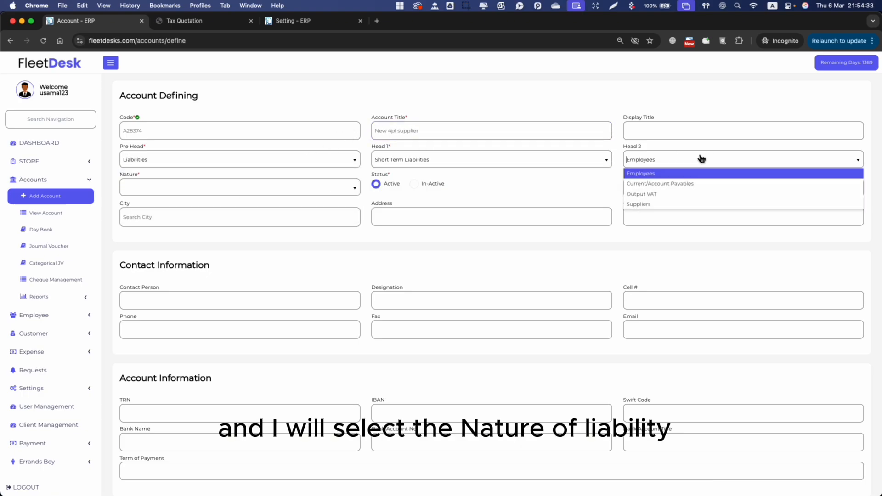
click(652, 203)
click(294, 184)
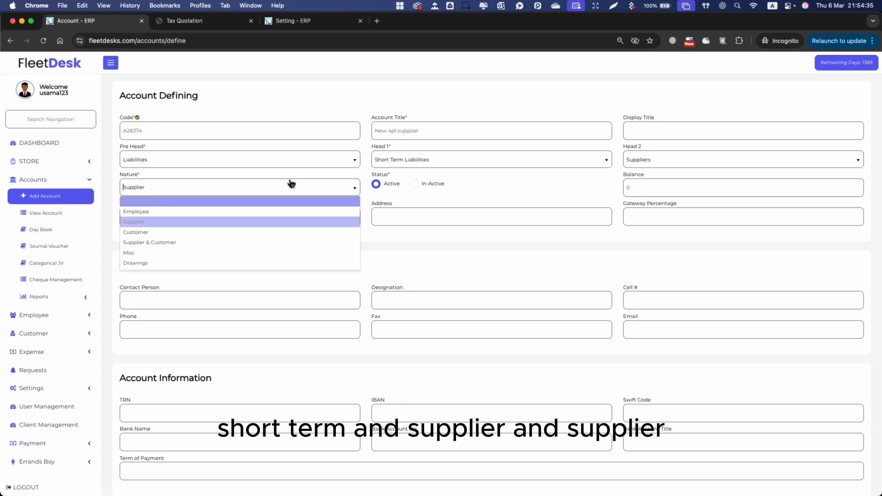
click(201, 219)
scroll(189, 349, down, 3)
click(124, 392)
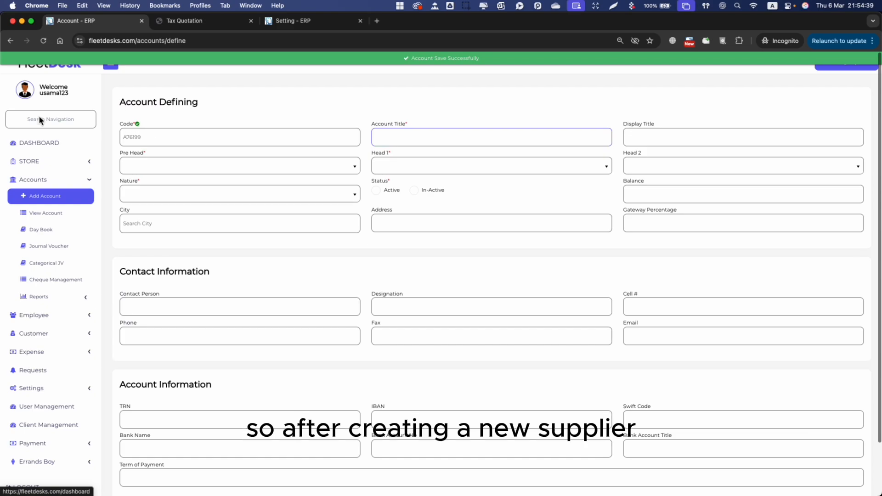
- Go back to the dashboard and collapse the Accounts navigation section
click(44, 143)
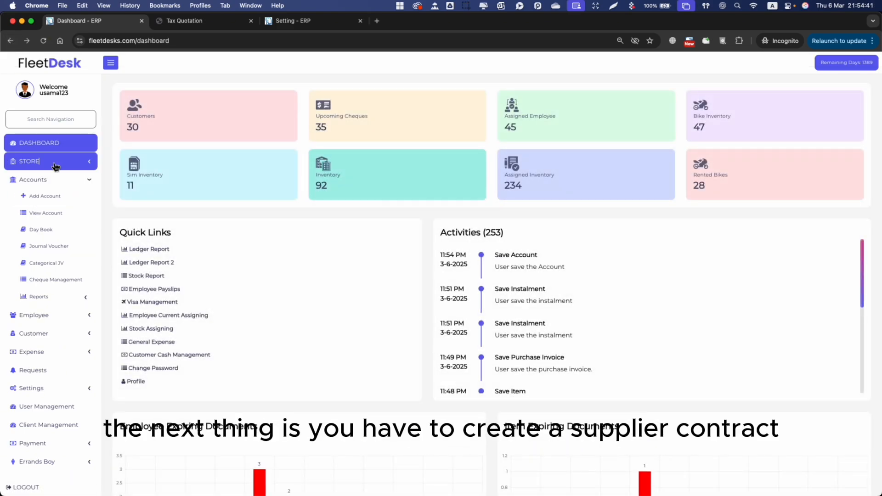
click(56, 167)
click(56, 184)
click(56, 184)
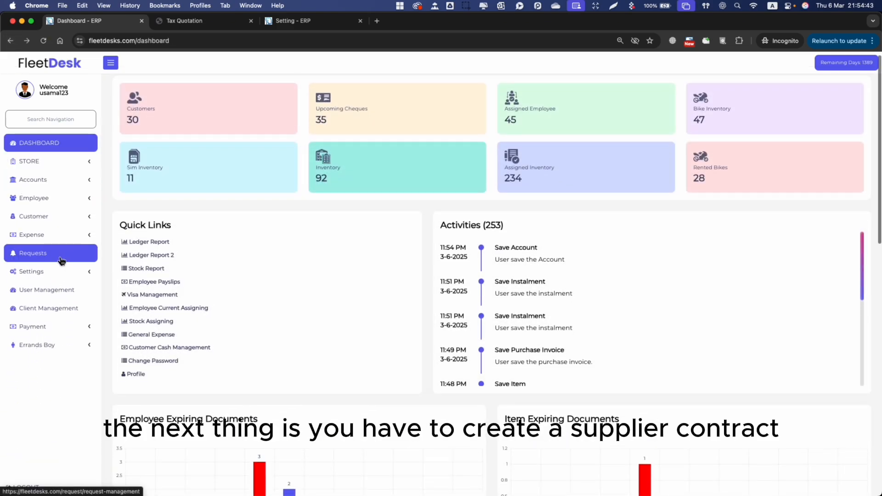
scroll(271, 189, down, 1)
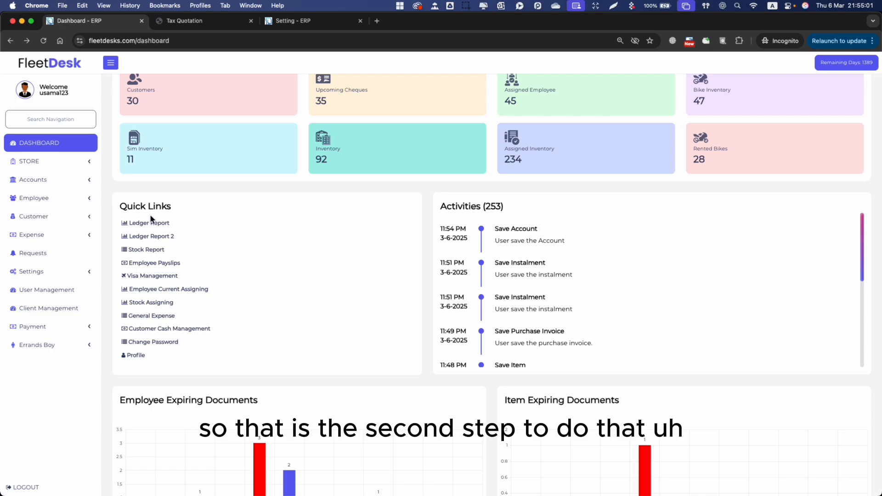
- Open a blank contract form from the customer section's 4PL supplier contracts list
click(66, 220)
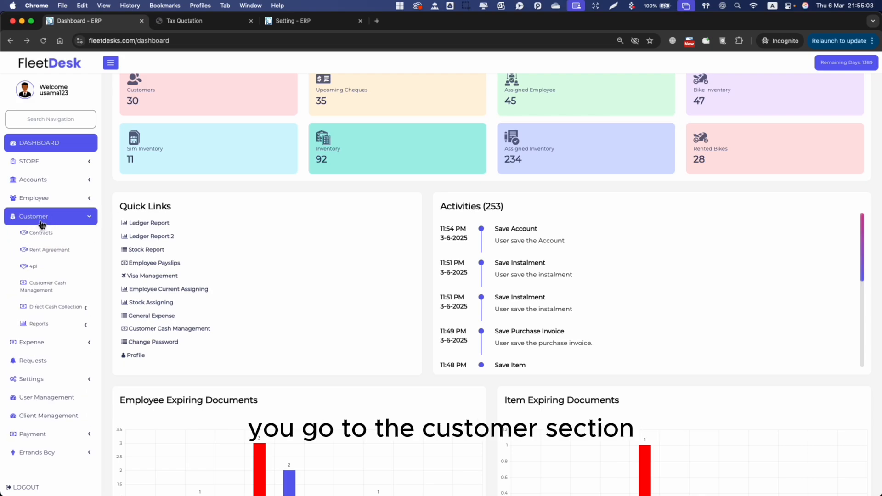
click(46, 271)
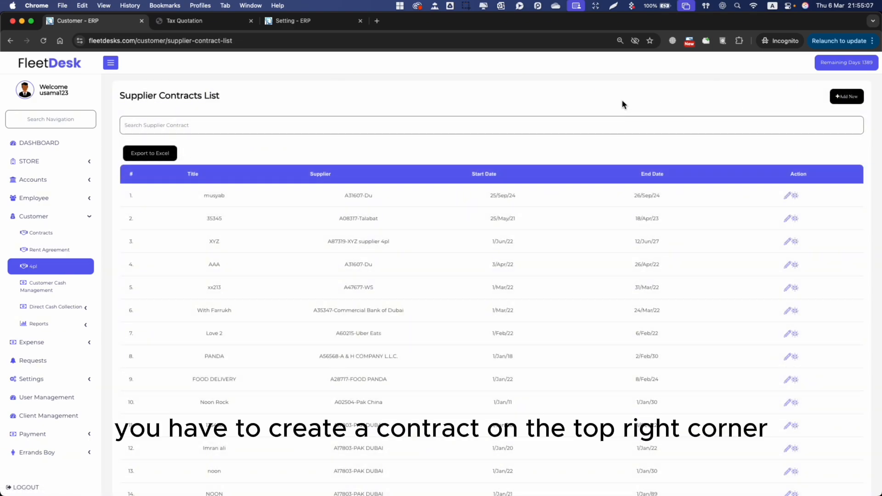
click(850, 95)
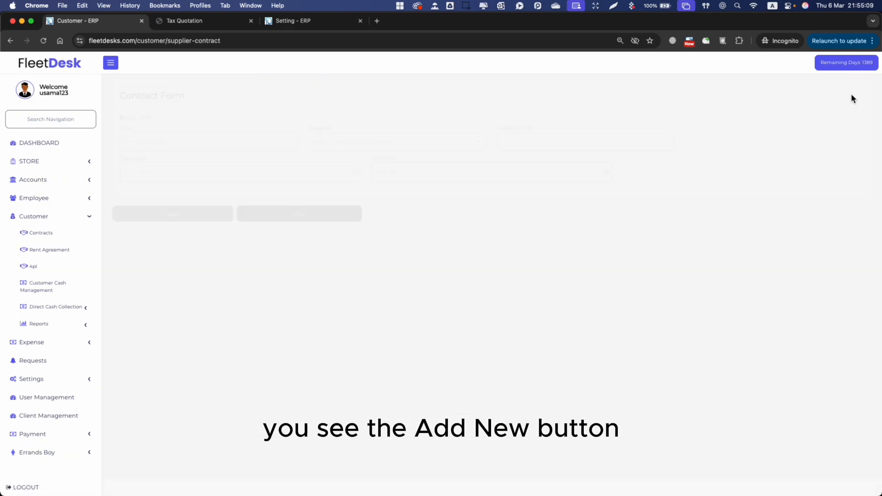
click(219, 141)
drag(227, 141, 134, 142)
click(273, 112)
- Choose the "new suppliar" account as the contract's supplier and title the contract "New Supplier Talabat DXB"
click(372, 143)
text(ne)
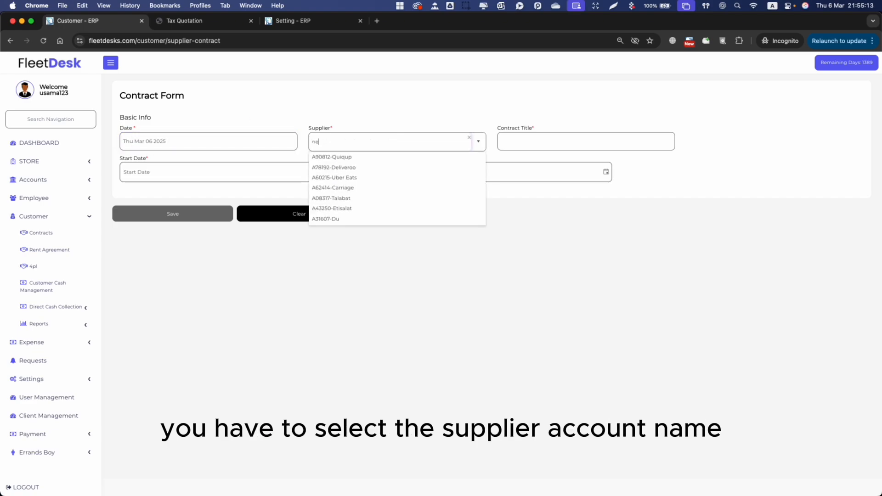
text(w s)
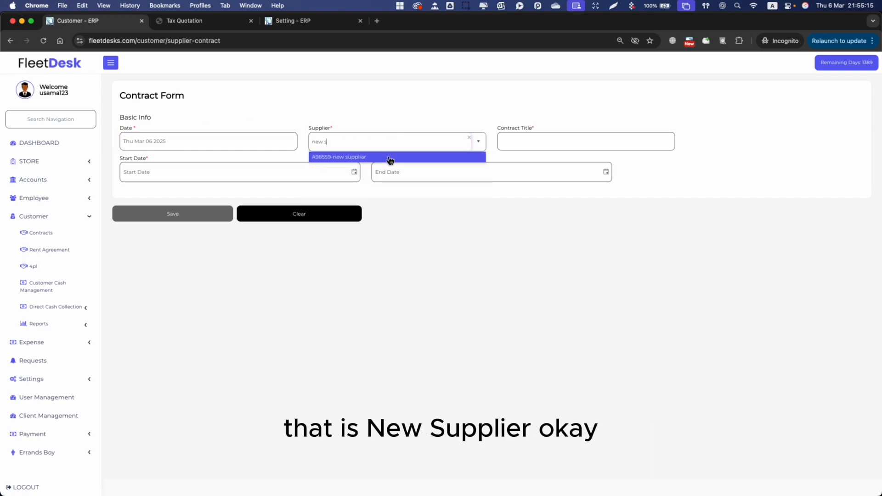
click(390, 158)
click(543, 134)
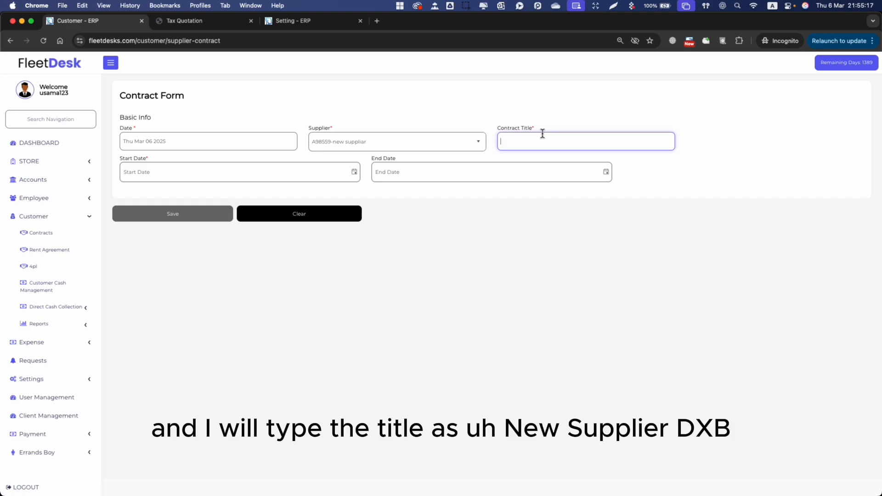
text(T)
key(BackSpace)
text(New Supplier Ta)
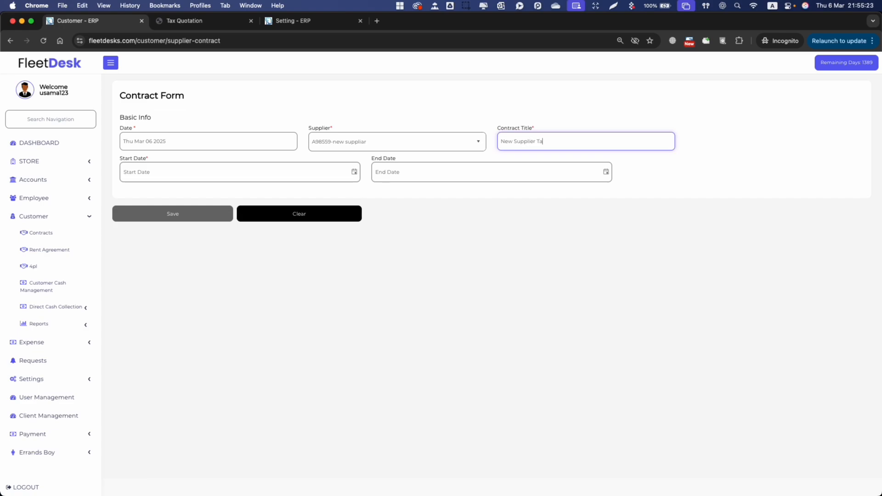
text(labat DXB)
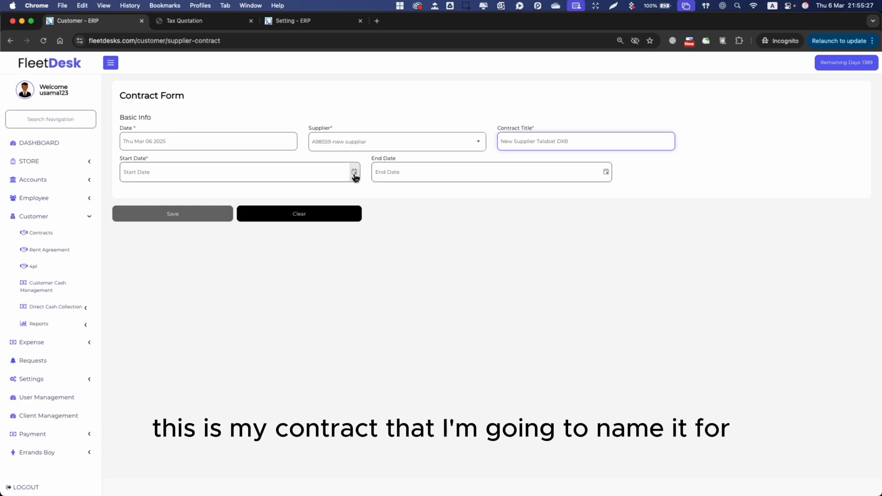
- Set the contract's start date to 06/03/2025 and end date to 06/03/2029, and save it
drag(141, 158, 131, 157)
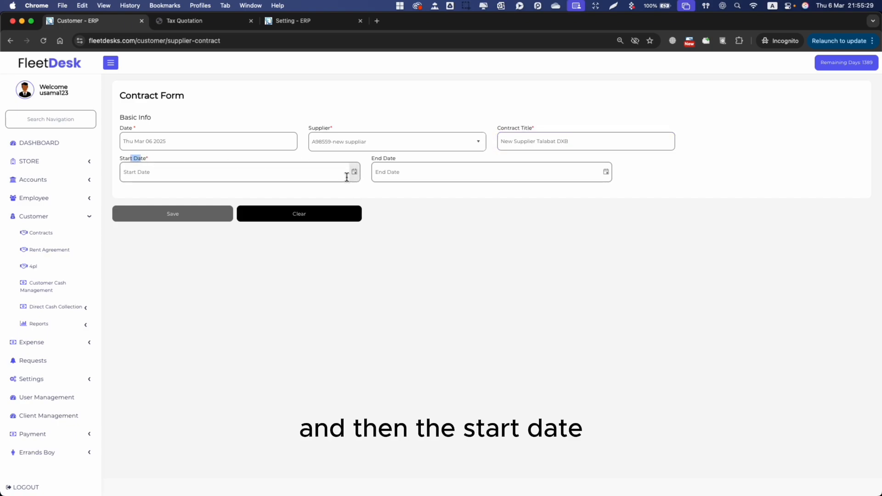
click(354, 173)
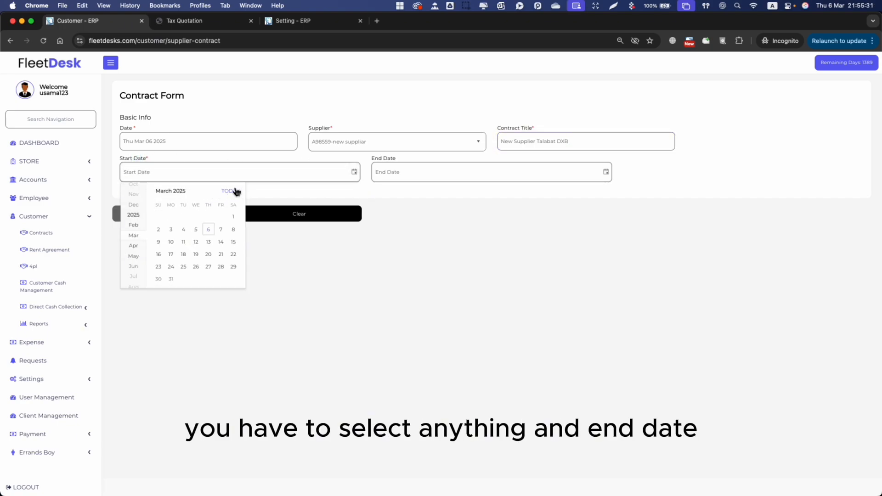
click(237, 192)
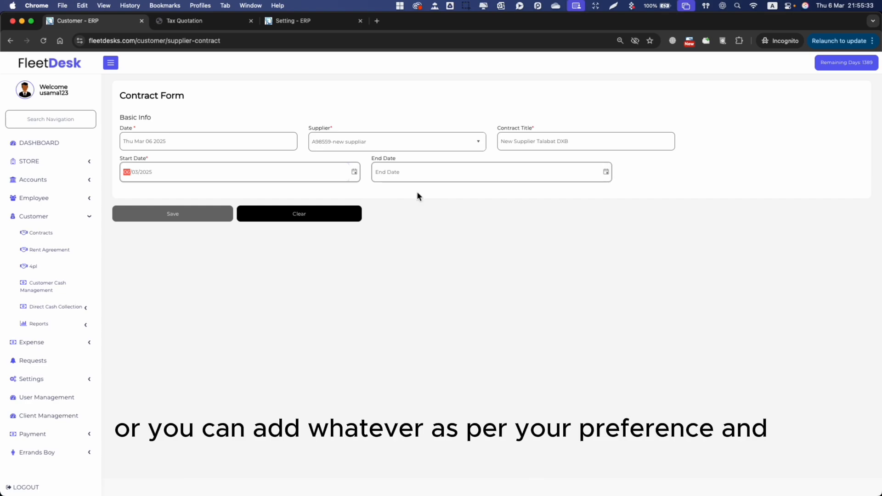
click(588, 172)
click(605, 172)
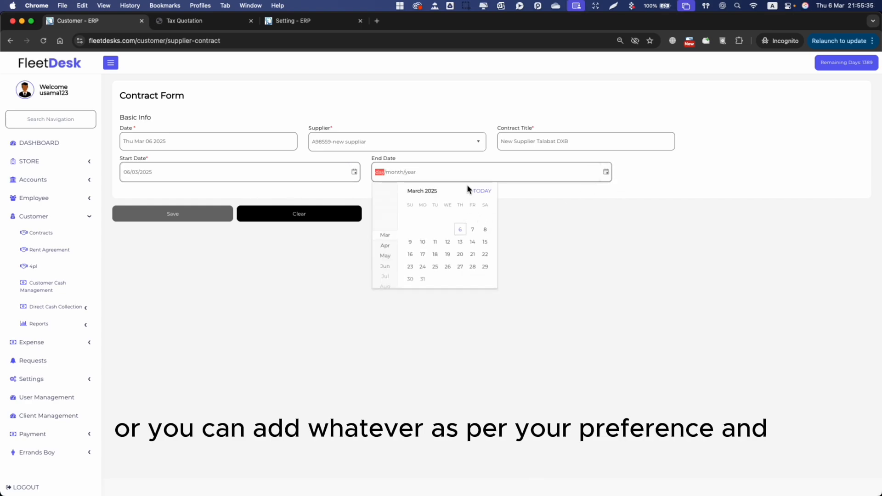
click(483, 191)
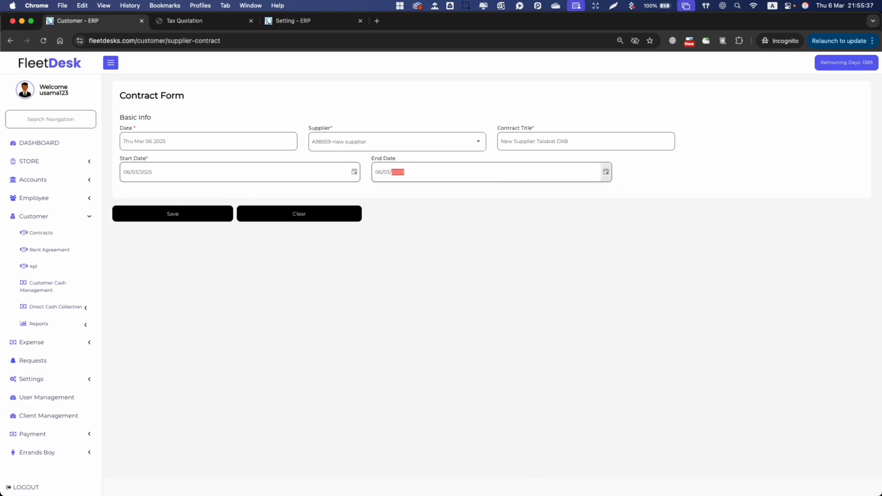
click(173, 213)
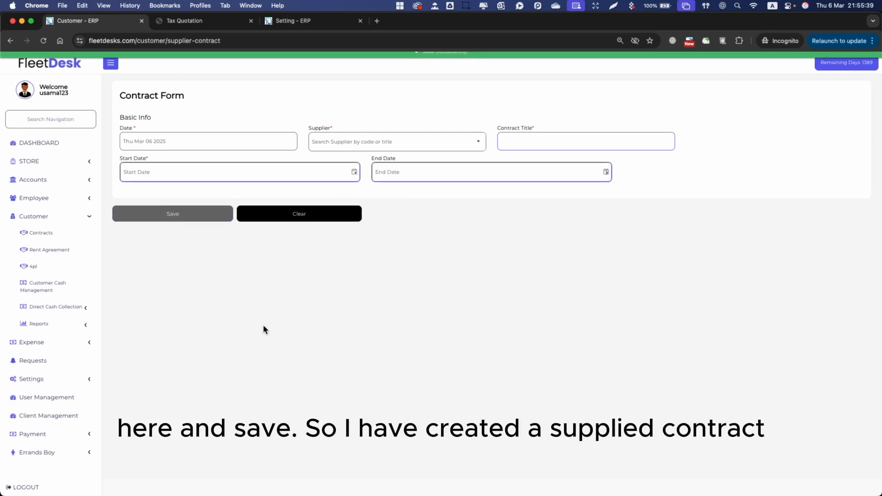
- Review the supplier contracts list, the new employee form and the list of existing employees
click(33, 266)
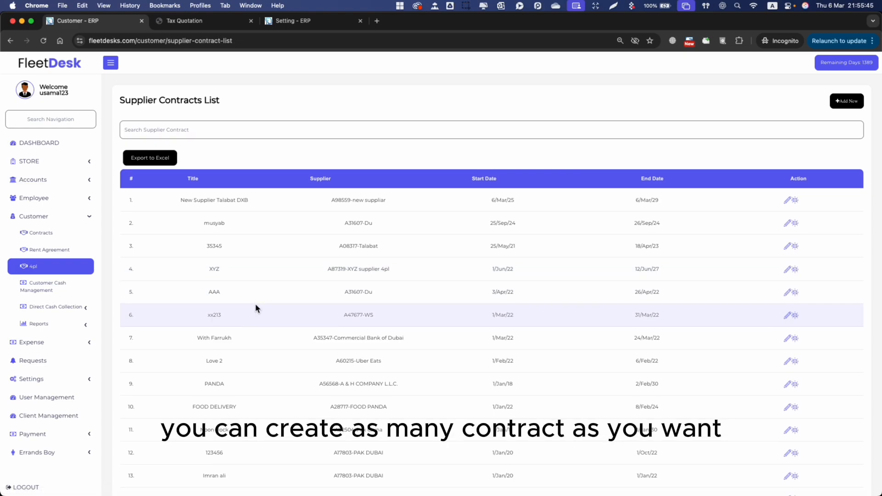
click(51, 220)
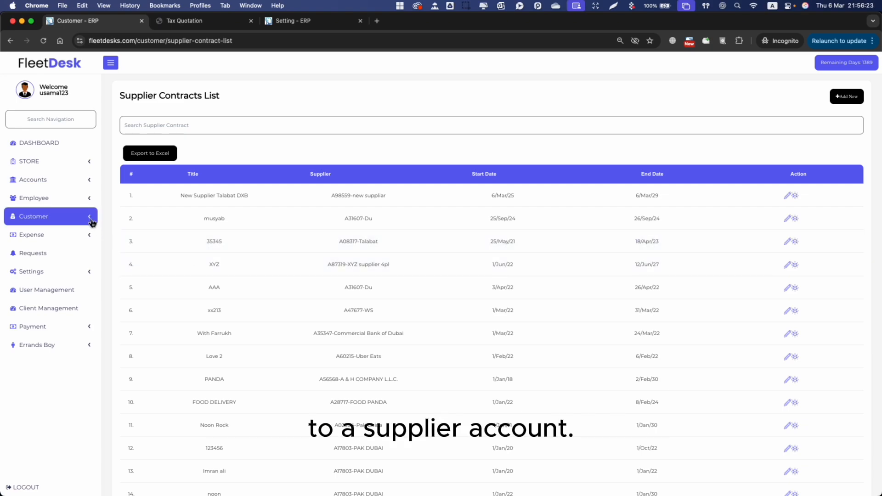
click(67, 202)
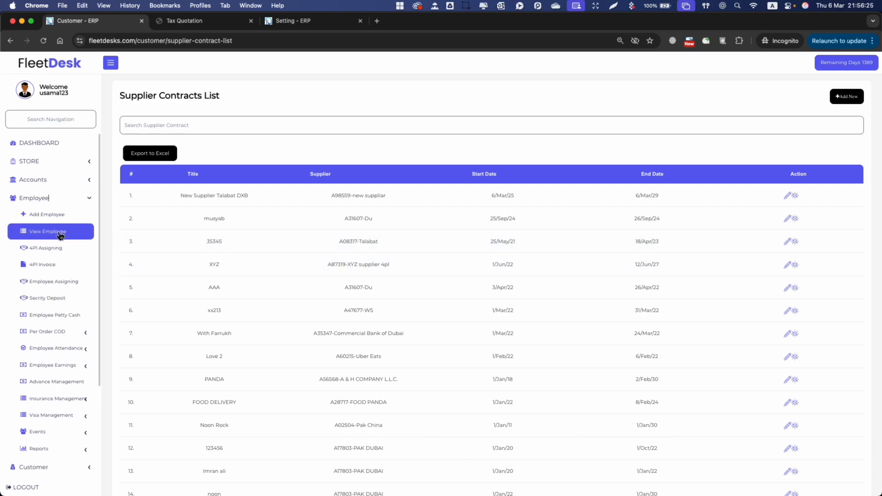
click(57, 217)
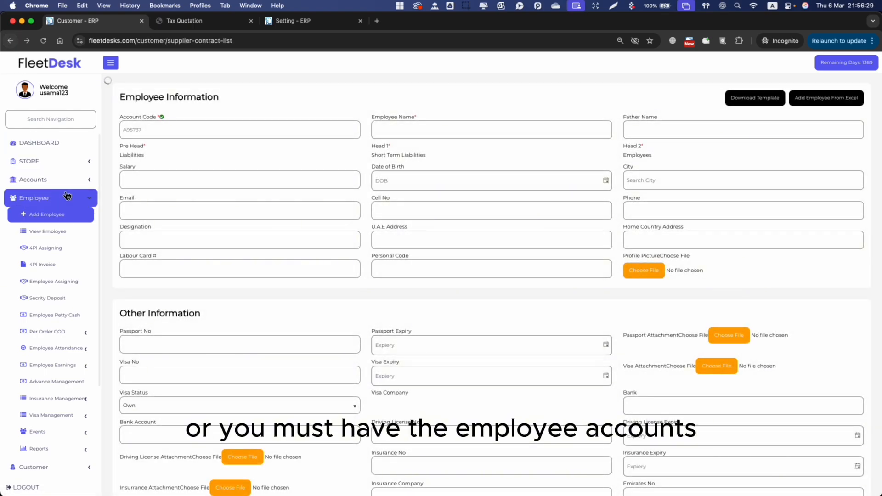
click(33, 231)
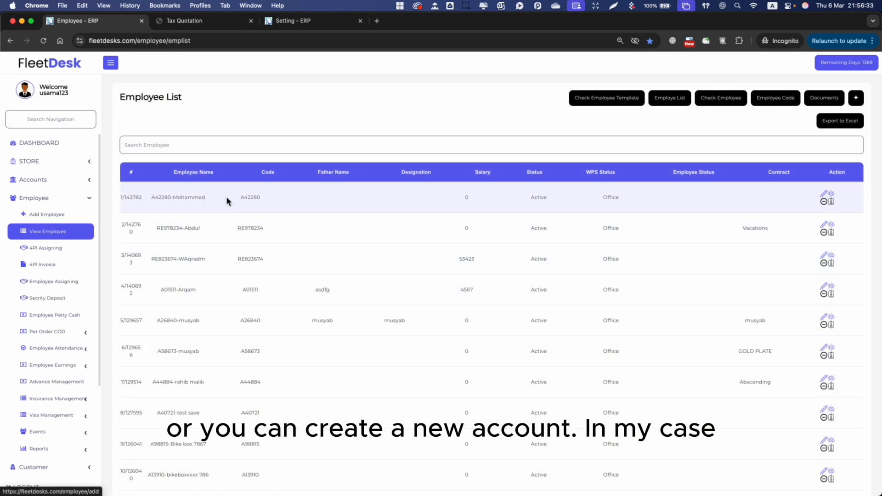
- Open a blank 4PL assignment form from the 4PL assigned list and set its mode to Permanent
click(78, 248)
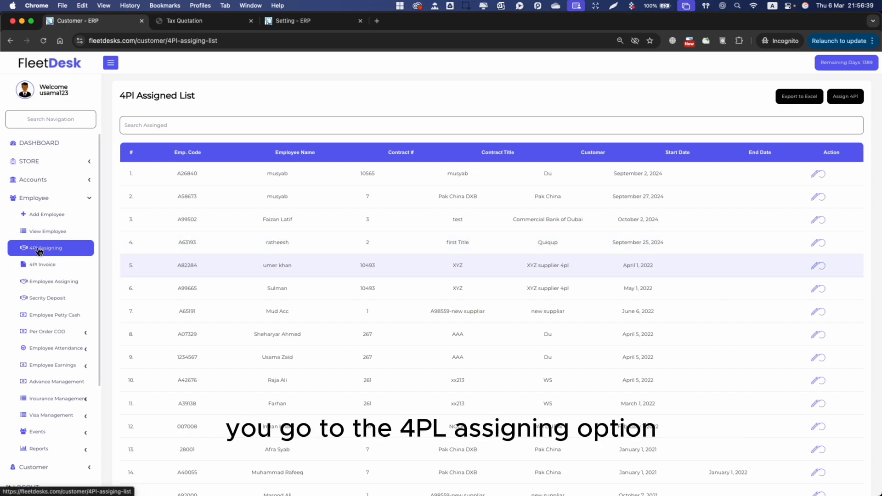
click(845, 98)
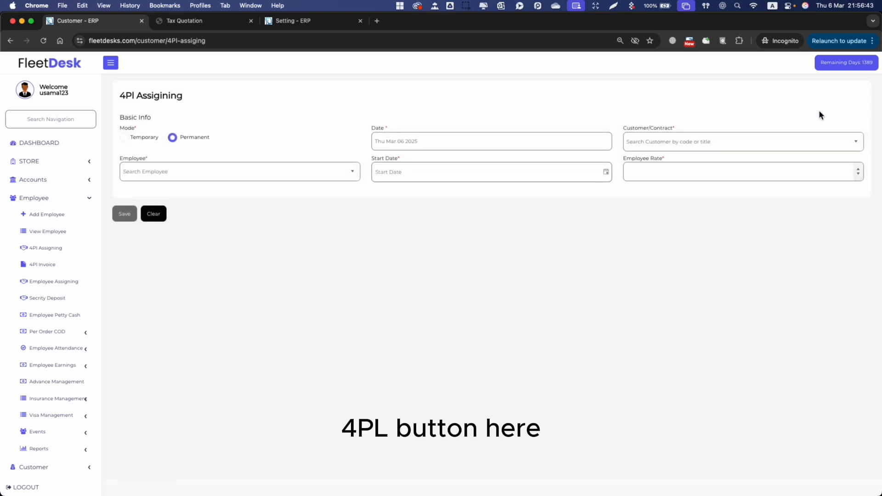
drag(151, 138, 122, 142)
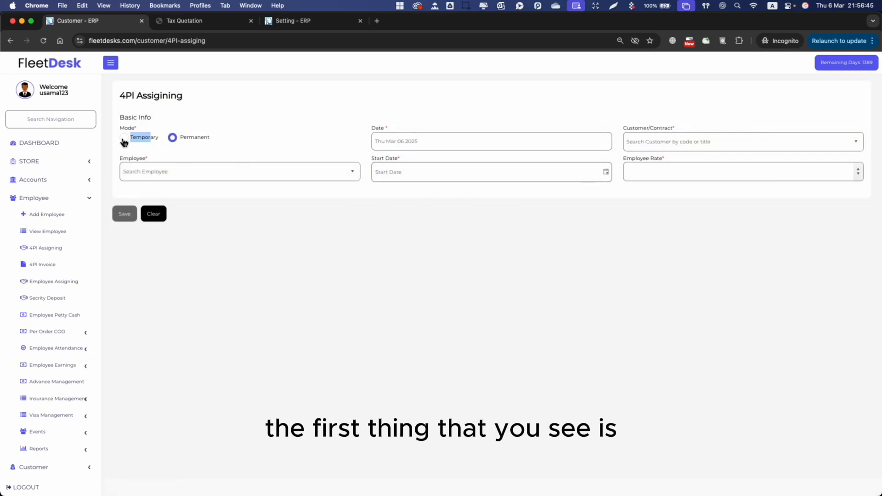
click(143, 138)
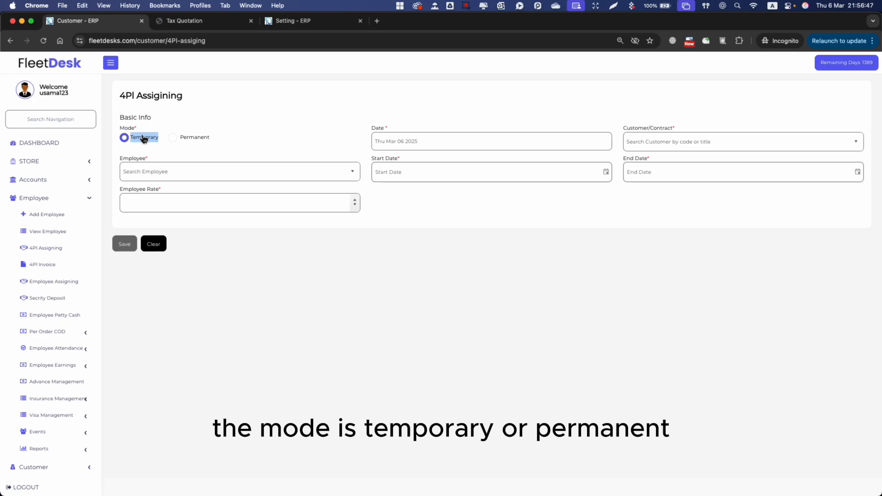
click(185, 138)
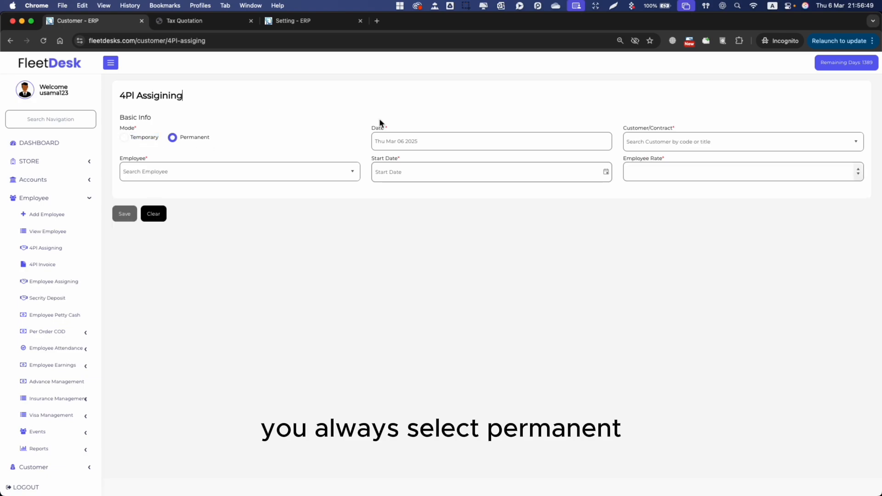
- Choose the "New Supplier Talabat DXB" contract of new suppliar and select an available employee to assign to it
click(703, 145)
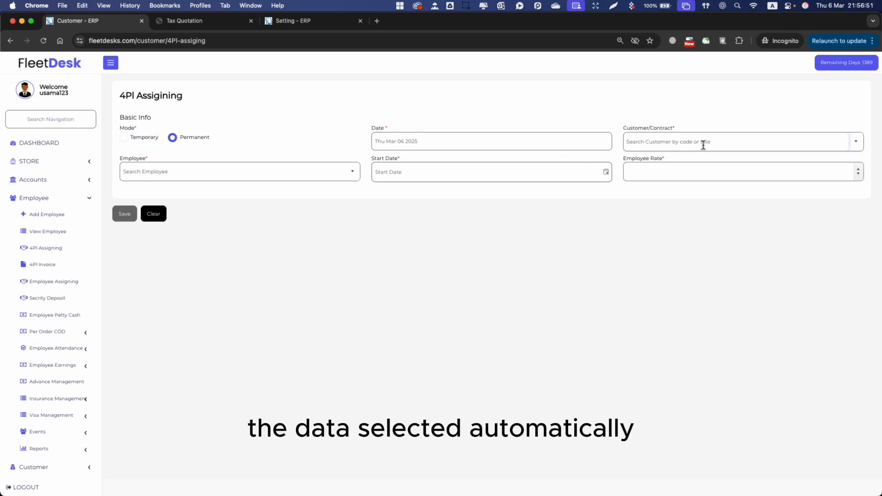
text(new)
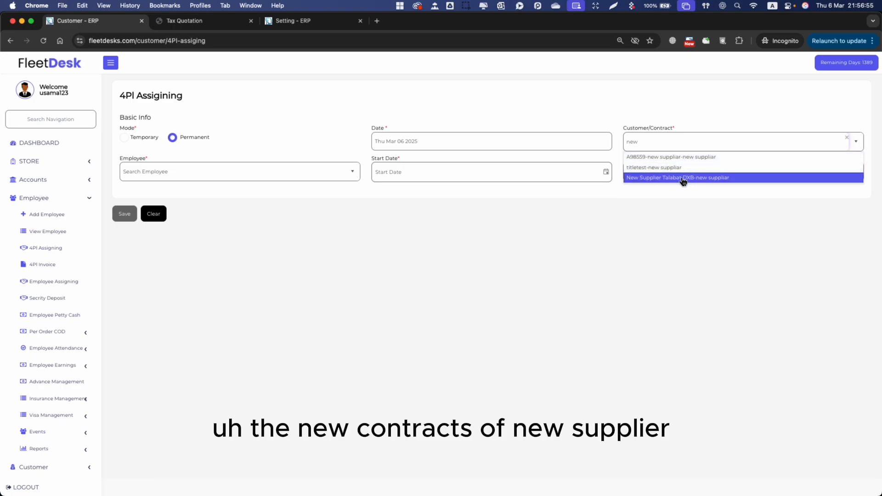
click(670, 179)
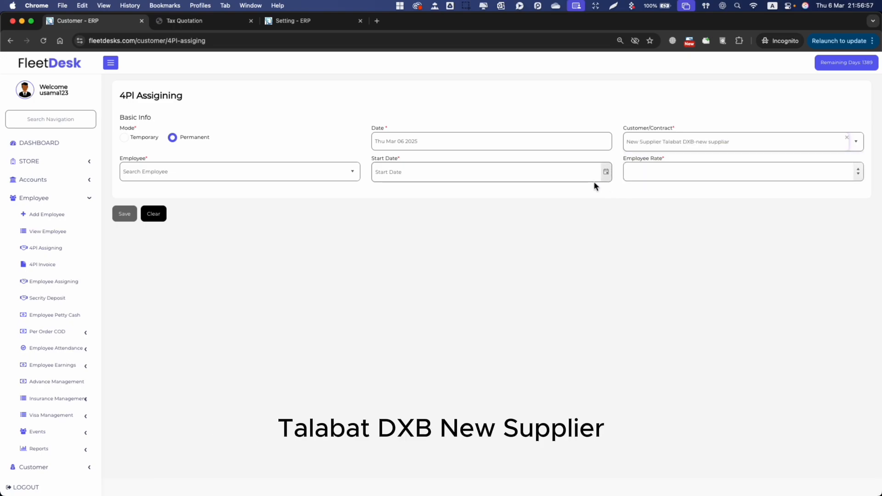
click(352, 173)
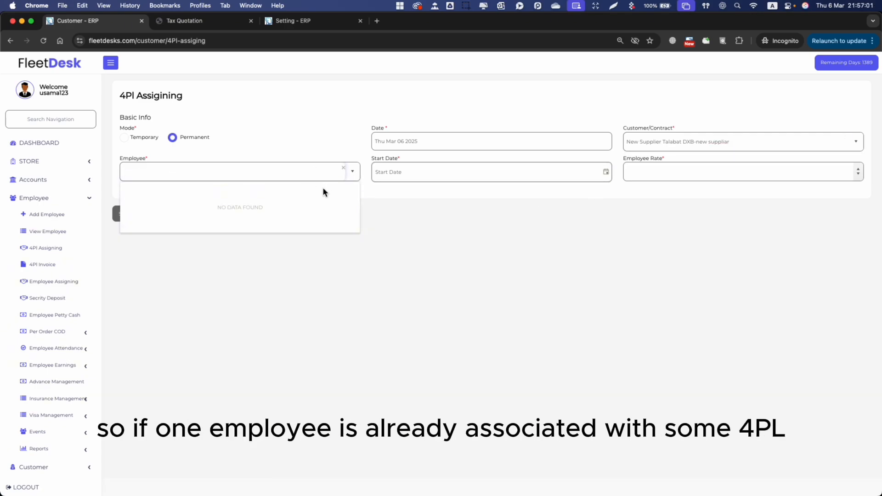
scroll(285, 233, down, 10)
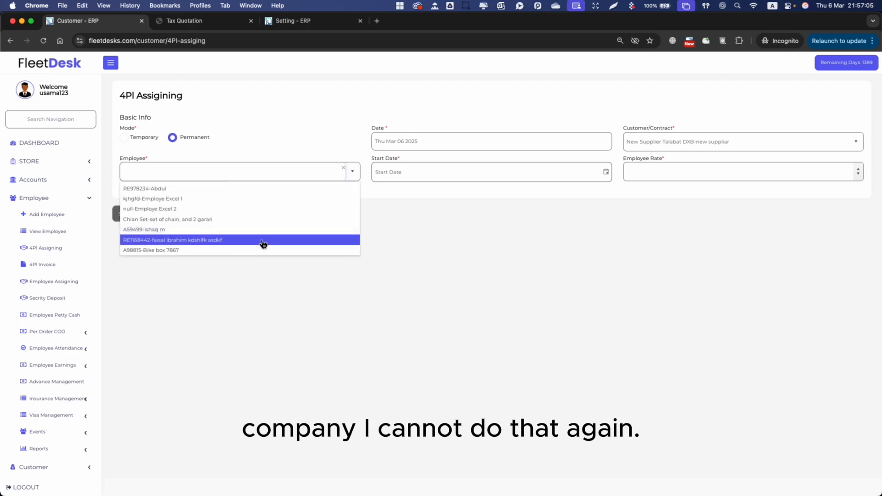
scroll(270, 219, up, 2)
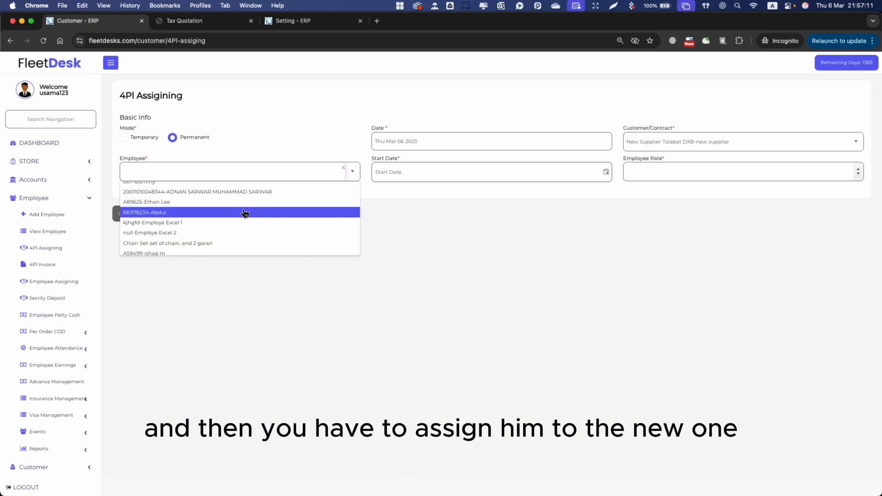
click(209, 213)
- Set the assignment's start date to 02/03/2025 and the employee rate to 0, and save it
click(570, 172)
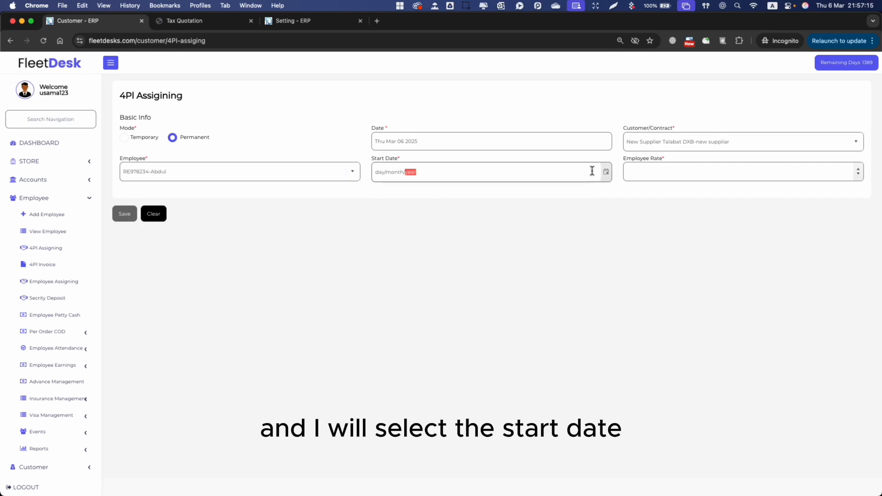
click(605, 171)
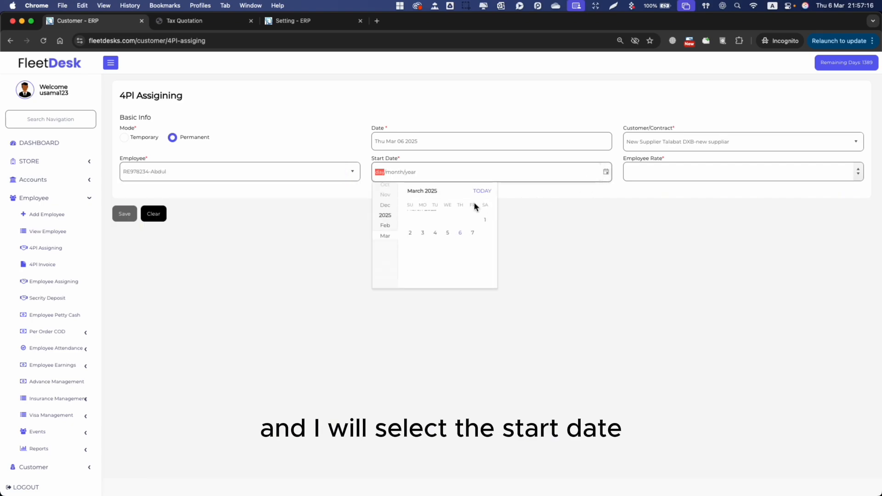
click(409, 232)
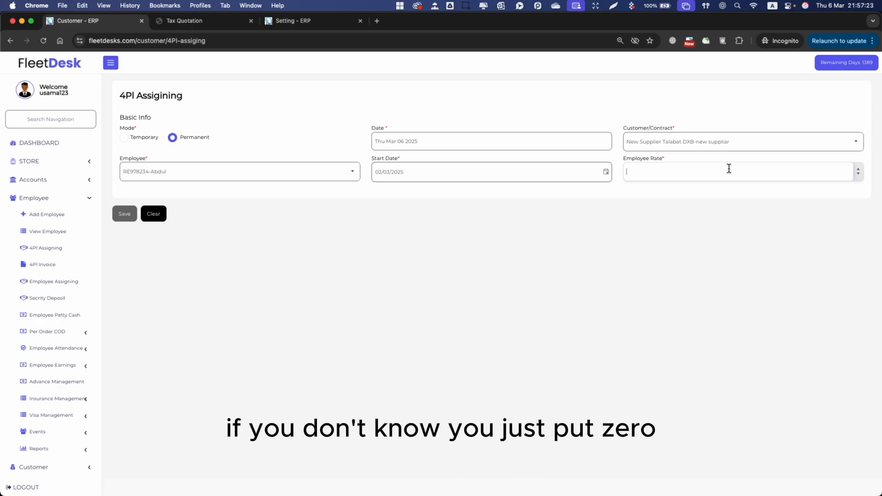
text(0)
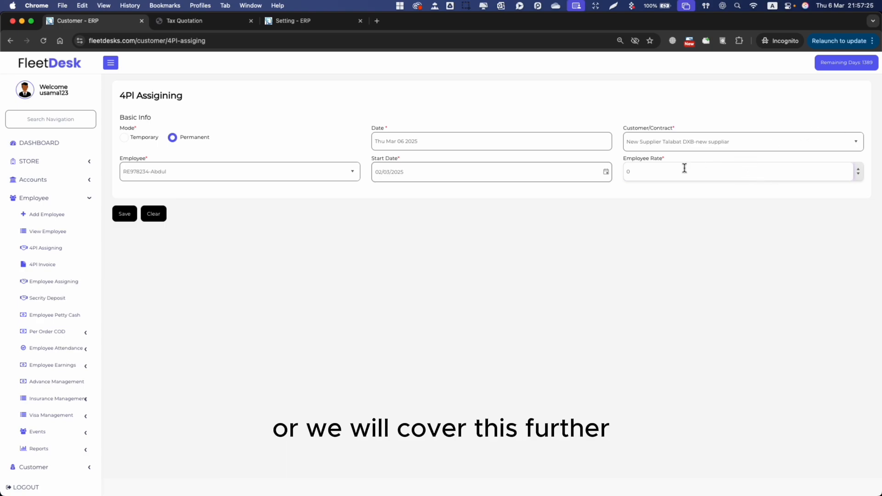
drag(632, 158, 648, 158)
click(668, 233)
click(637, 171)
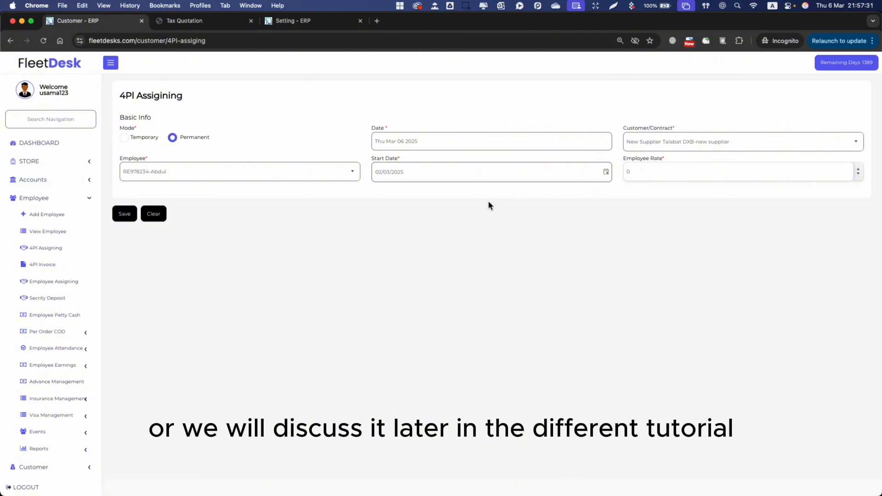
click(371, 244)
click(124, 214)
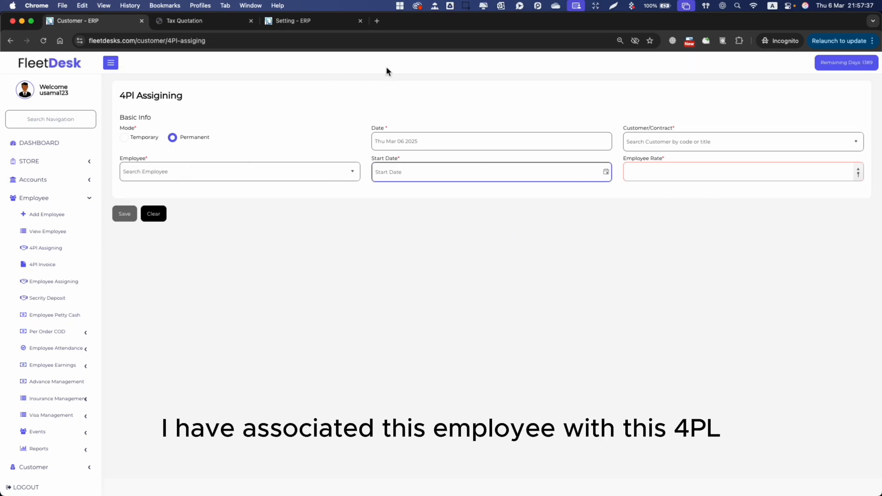
- Review the new assignment in the 4PL assigned list, checking its employee code, employee name, contract number, contract title and start date
click(54, 262)
click(46, 248)
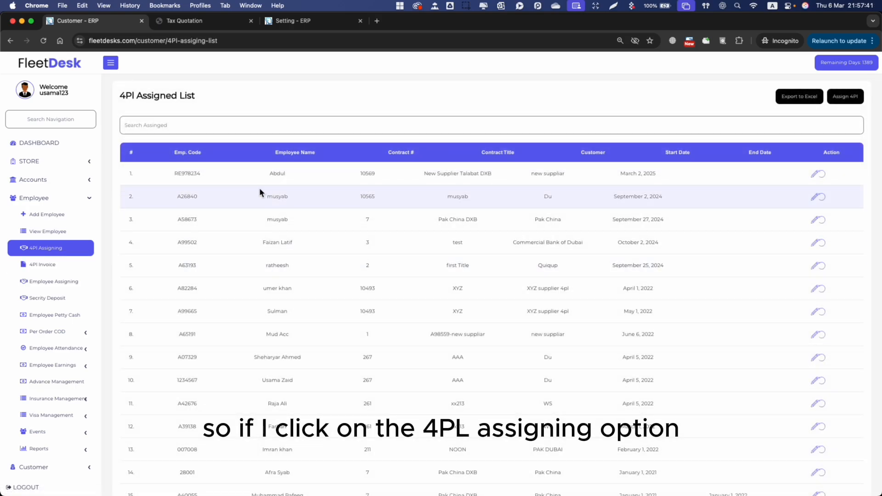
scroll(263, 275, down, 10)
scroll(263, 274, up, 10)
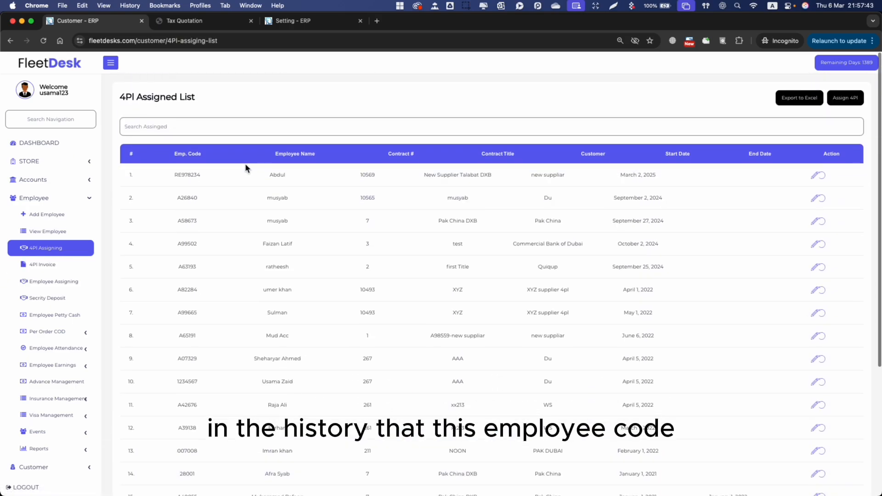
double_click(184, 174)
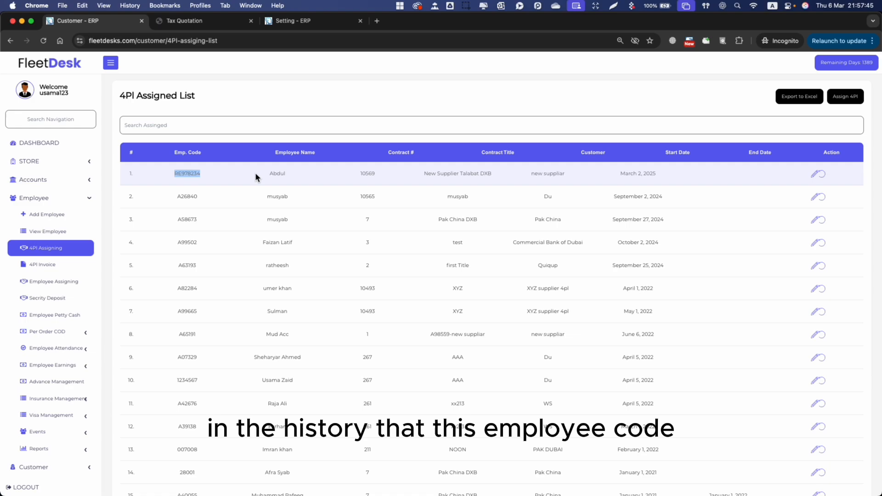
double_click(277, 174)
double_click(367, 174)
drag(423, 174, 480, 175)
drag(631, 176, 661, 175)
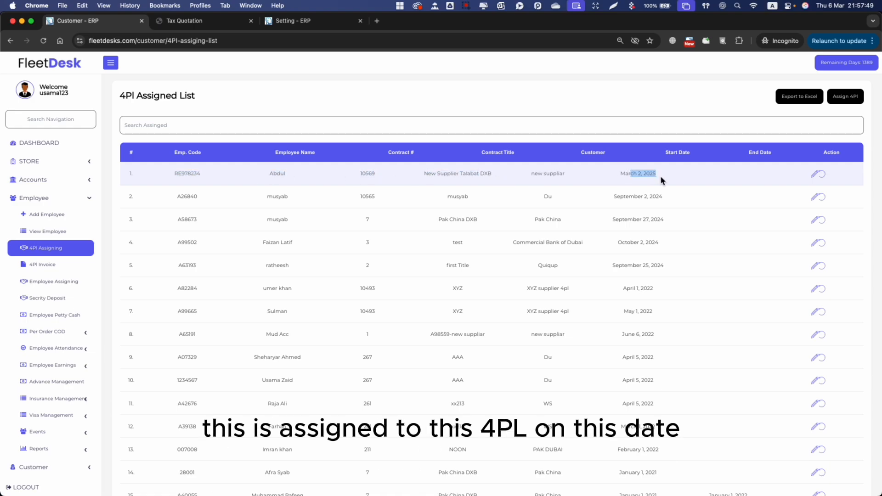
double_click(629, 173)
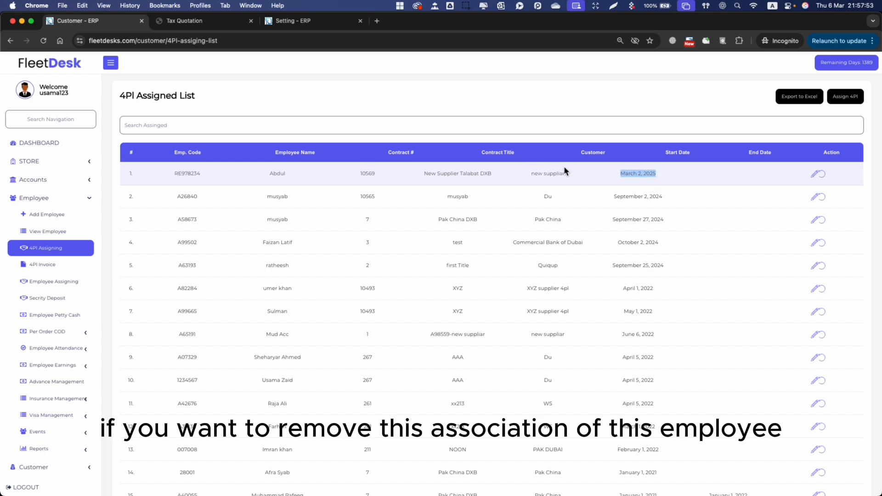
click(825, 176)
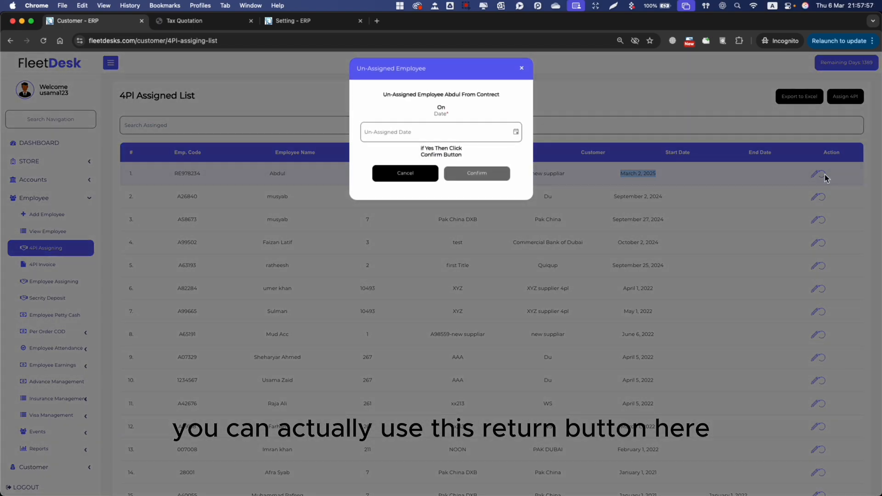
click(489, 137)
click(515, 131)
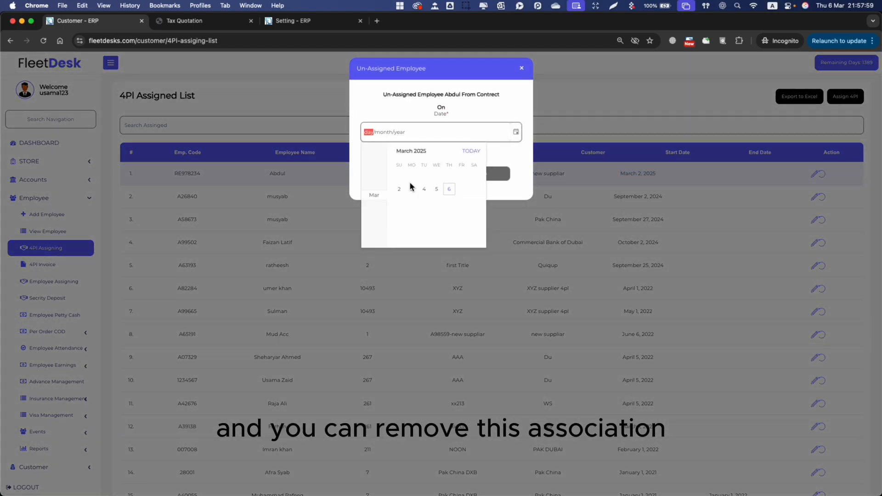
click(448, 189)
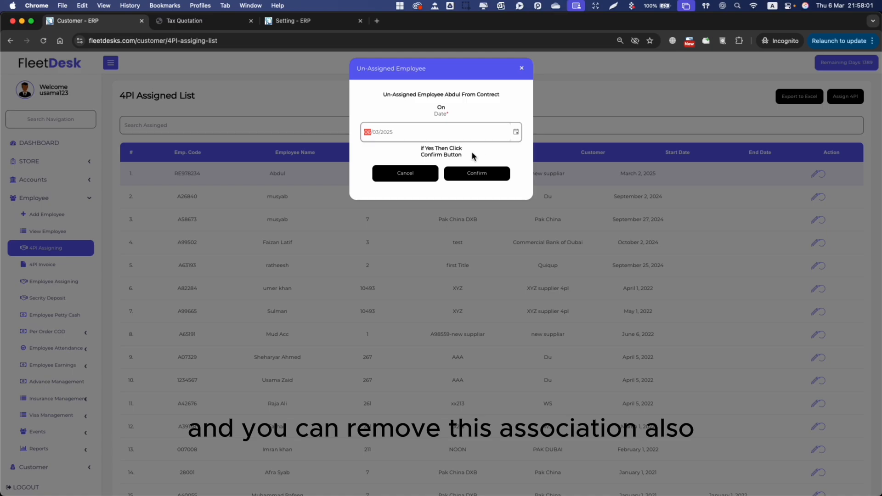
click(516, 132)
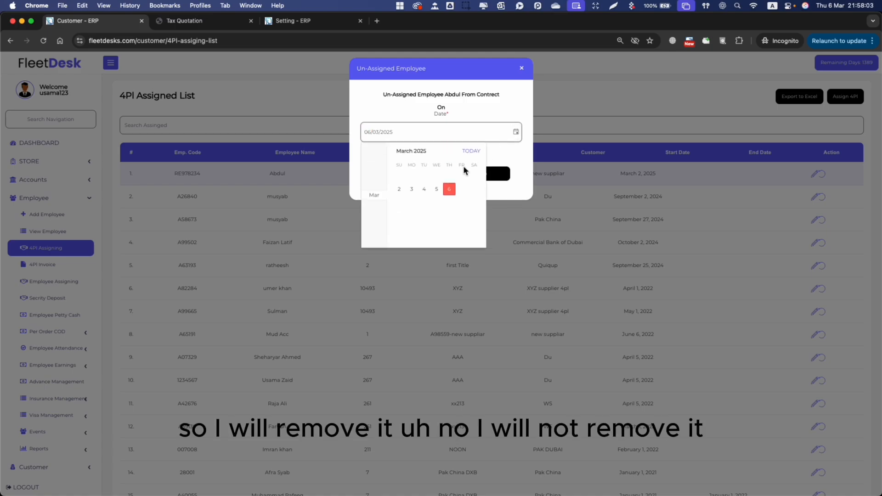
click(412, 189)
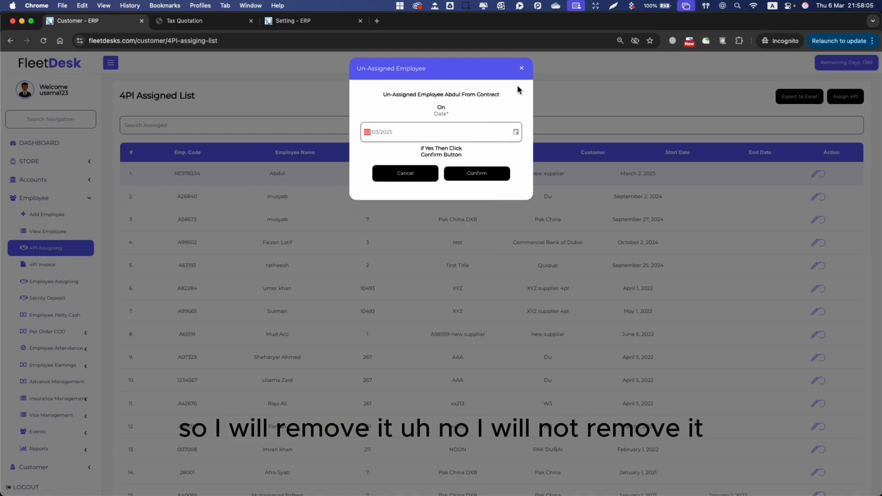
click(521, 68)
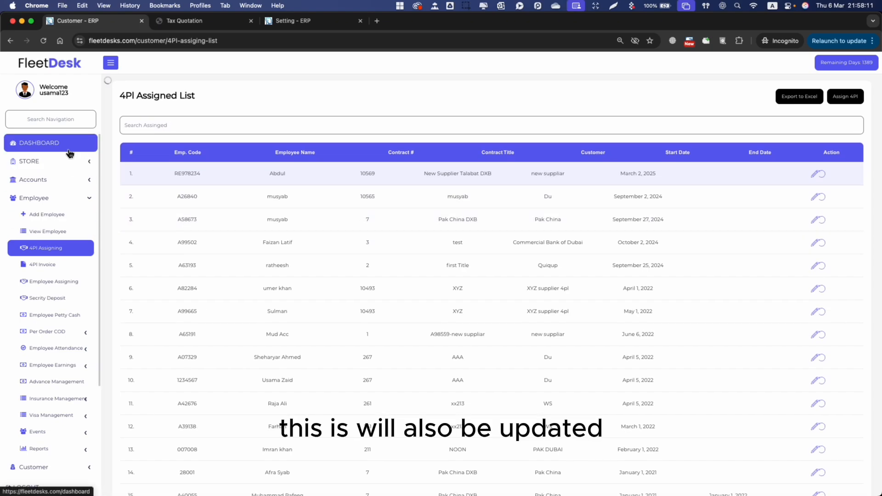
- Open the Employee Current Assigning report from the dashboard and search it for "new supp" to find the New Supplier Talabat DXB row
click(70, 153)
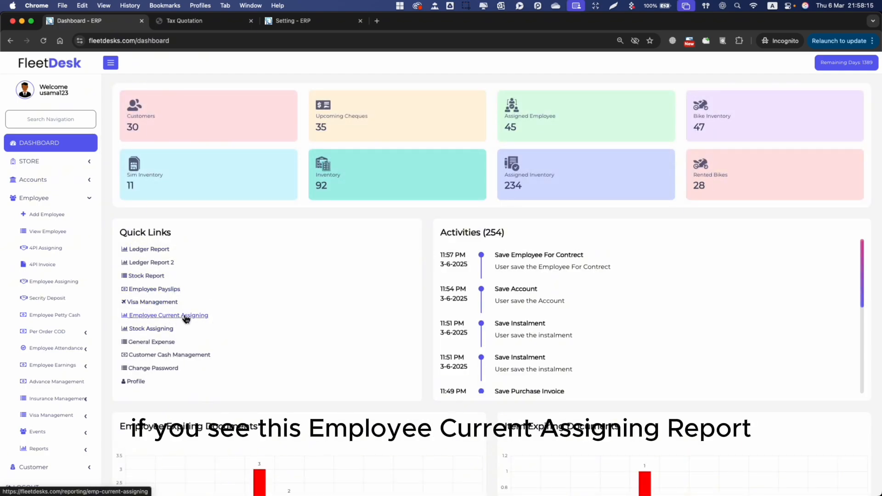
click(186, 317)
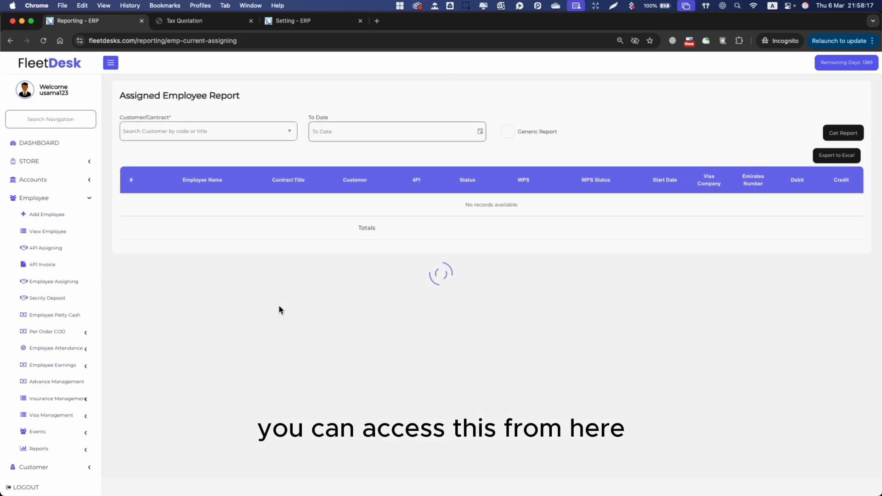
scroll(79, 370, down, 3)
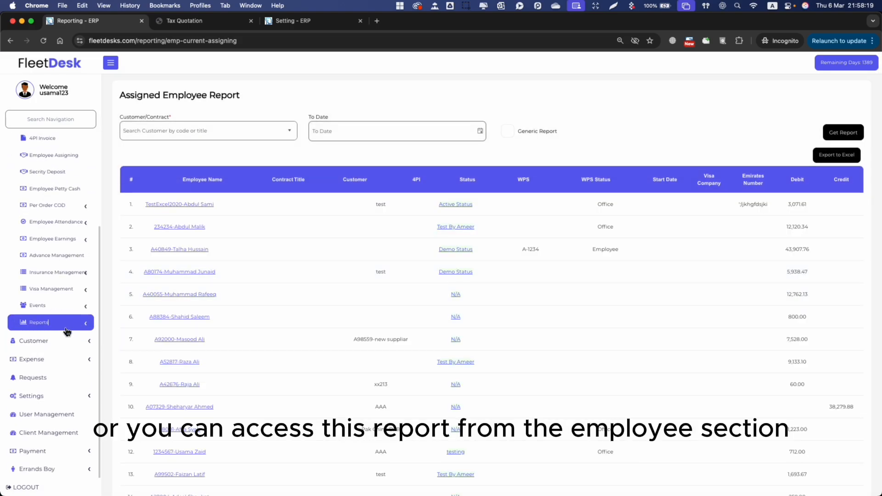
click(59, 323)
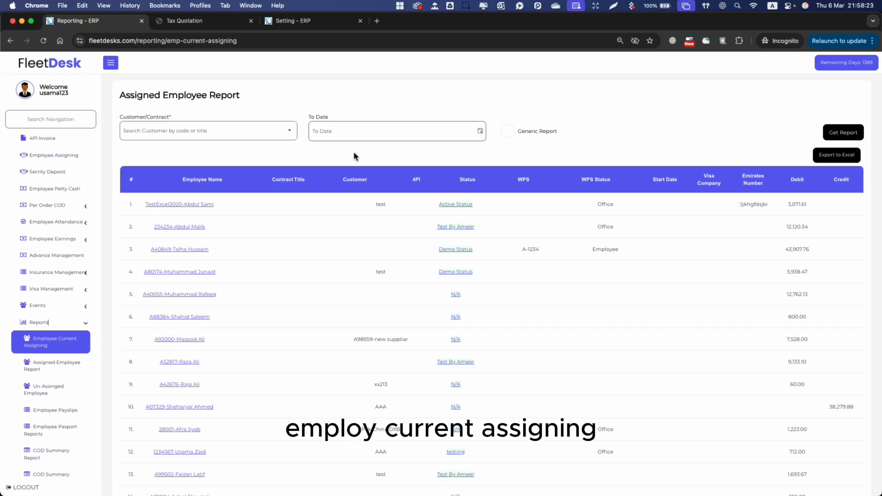
key(super+f)
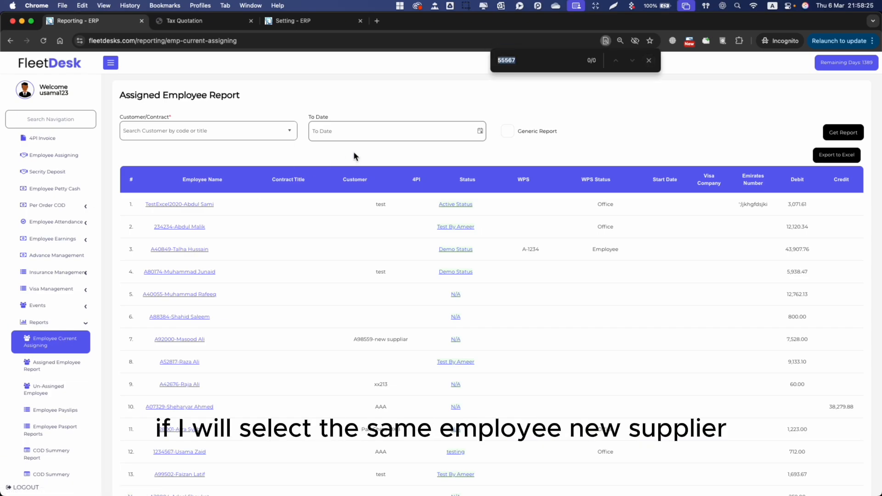
text(new supp)
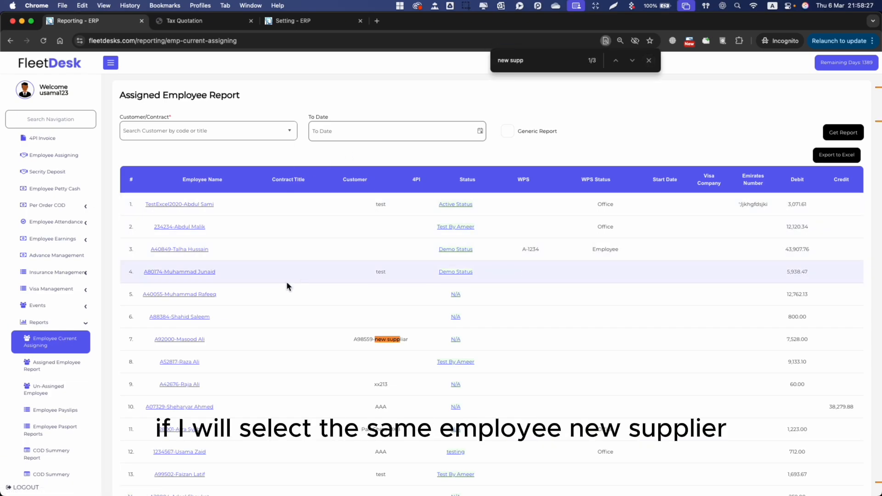
key(Return)
key(Return)
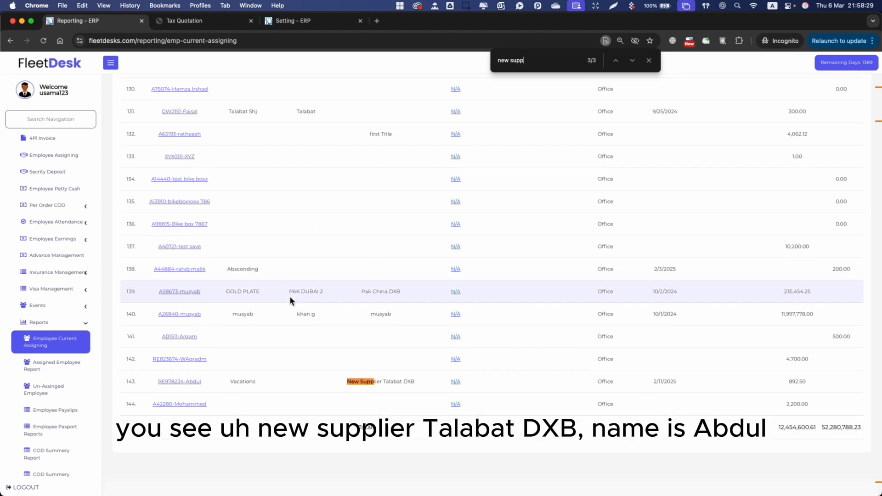
- Examine the New Supplier Talabat DXB row in the report, checking the employee against the associated supplier contract and contract title
drag(416, 382, 347, 382)
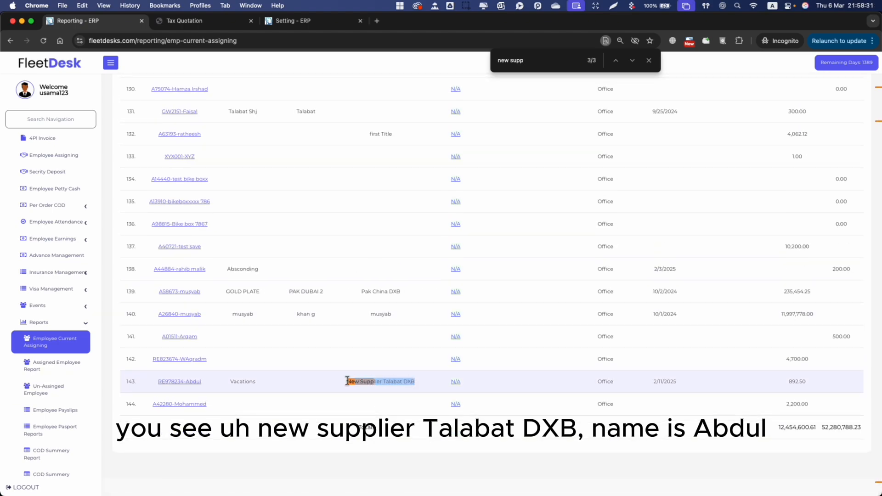
click(305, 381)
double_click(230, 383)
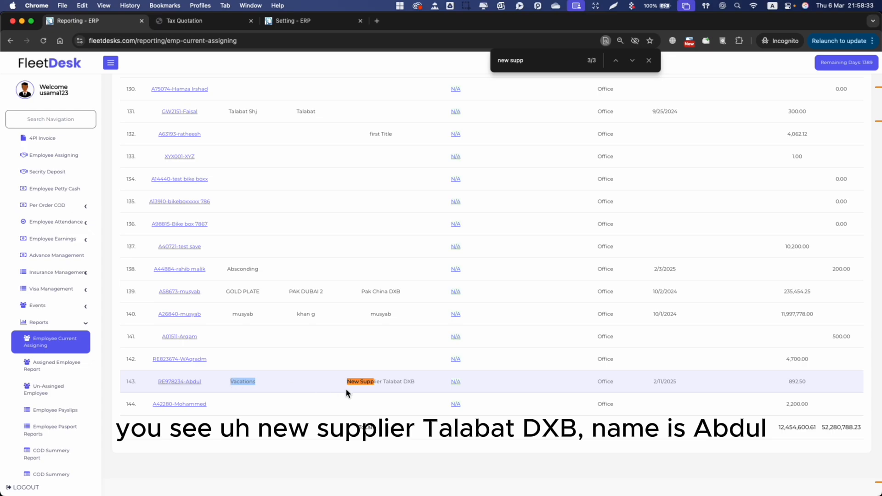
click(407, 385)
click(381, 383)
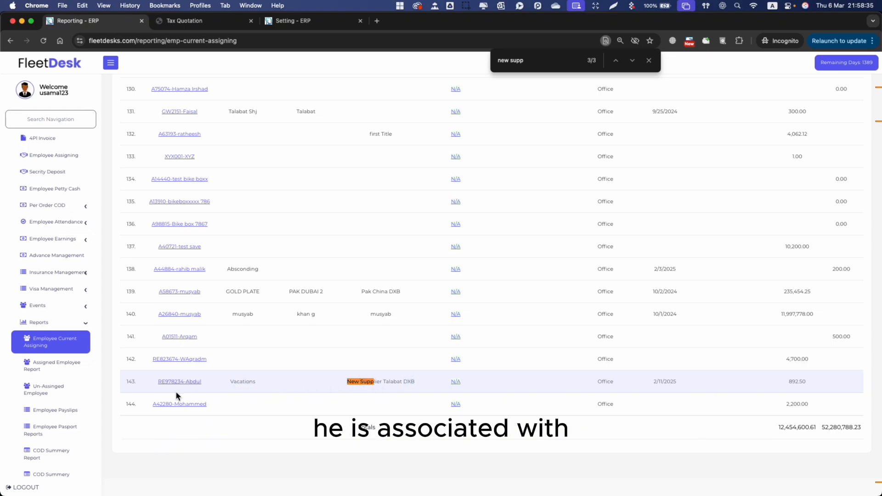
drag(157, 382, 202, 383)
drag(347, 384, 419, 382)
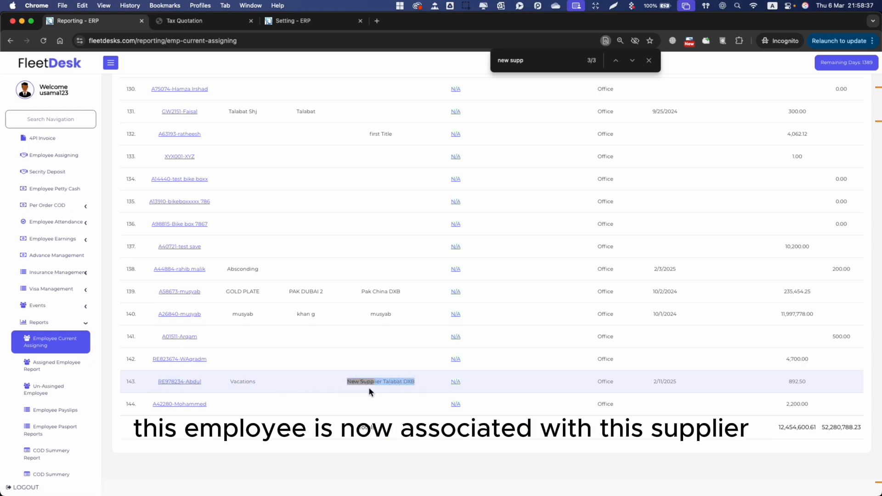
drag(344, 382, 386, 382)
- Sort the Assigned Employee Report by the 4Pl column in descending order and check which employees are assigned to each supplier
scroll(395, 376, up, 20)
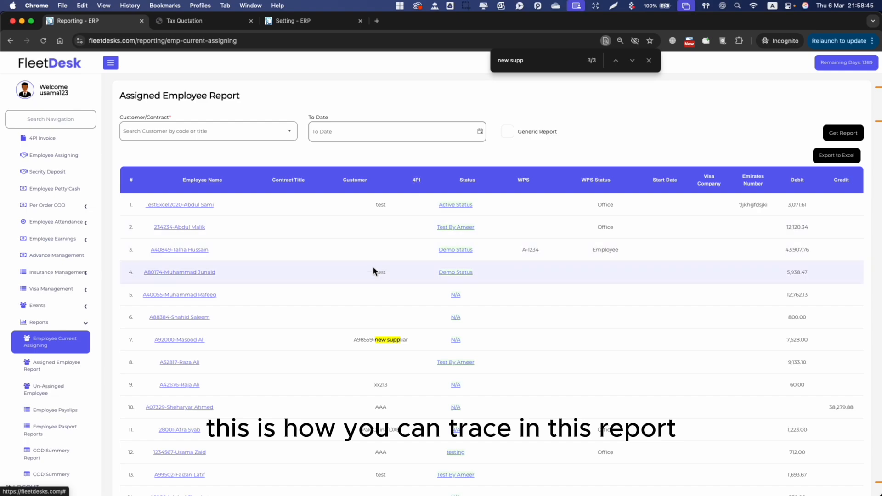
scroll(373, 266, down, 5)
scroll(358, 278, up, 5)
click(354, 180)
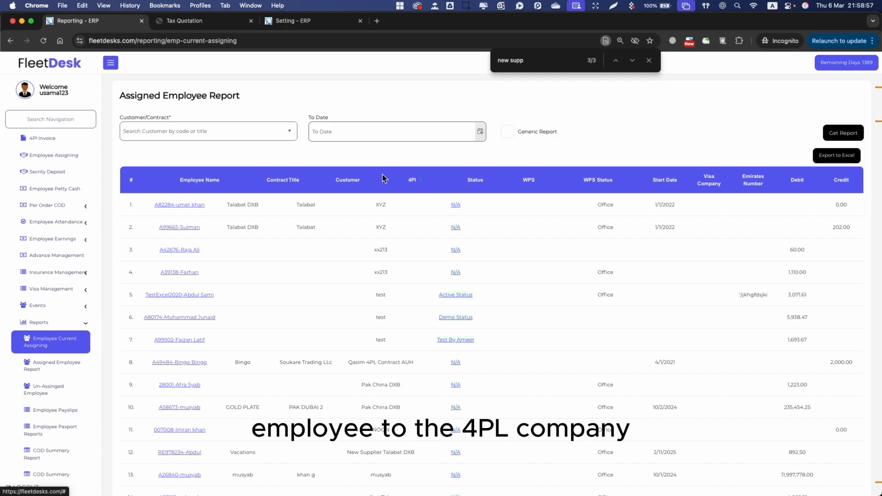
drag(294, 227, 381, 271)
click(417, 310)
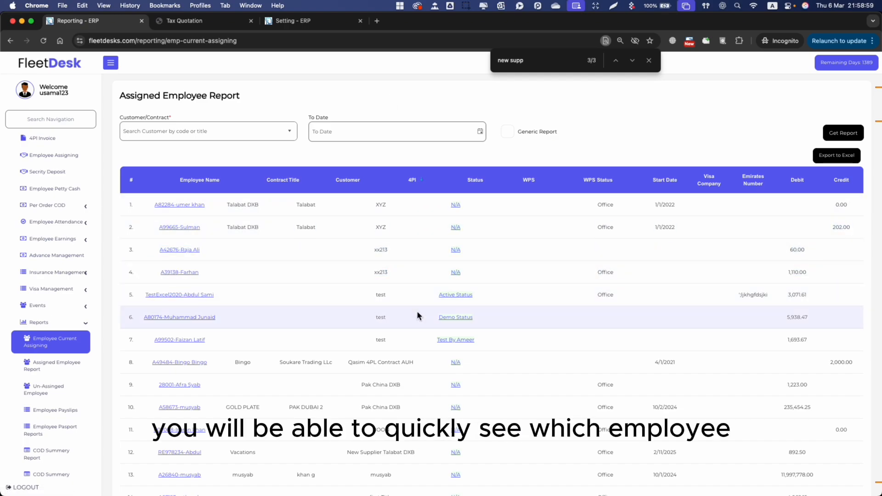